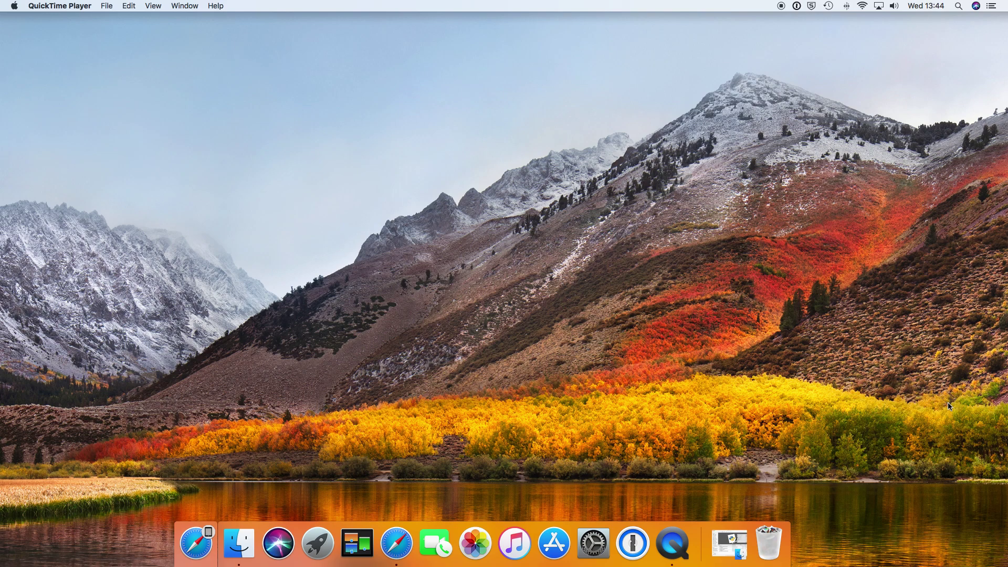
Bring up Spotlight to search for the IDLE application.
{"action": "key", "text": "super+space"}
{"action": "type", "text": "idle"}
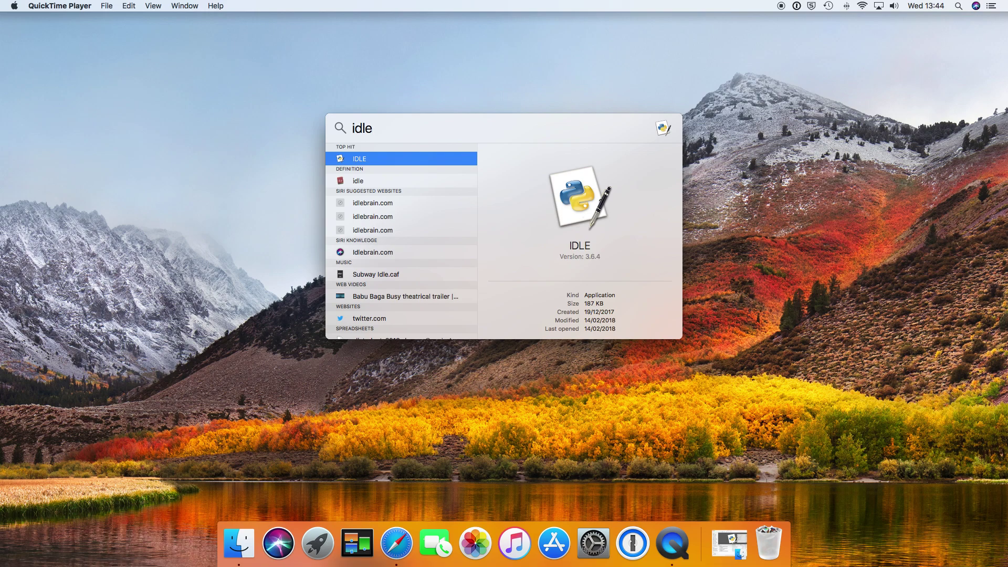
Launch IDLE (Python 3.6.4) from the Spotlight results.
{"action": "key", "text": "Return"}
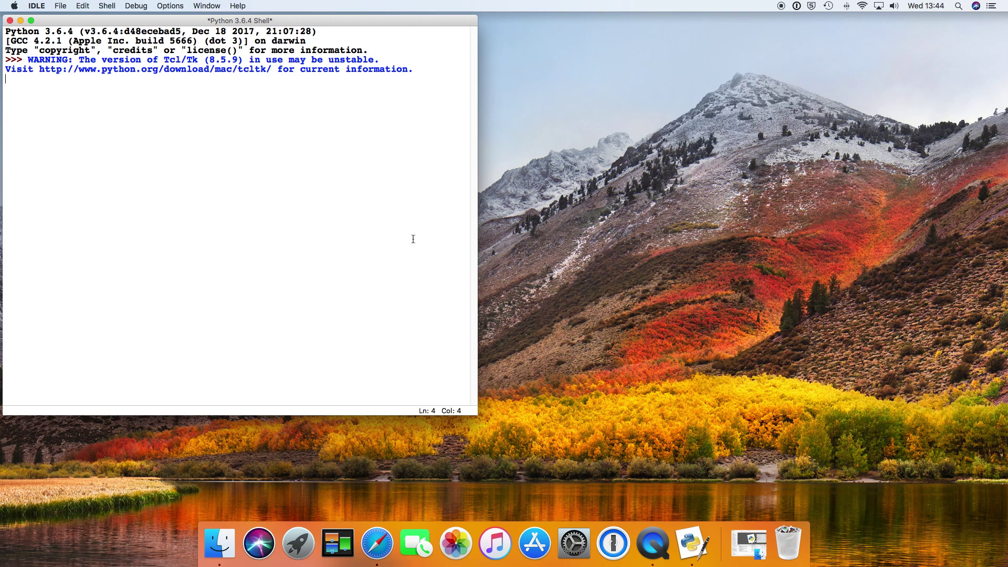
Create a new Untitled script window and place it beside the Python shell.
{"action": "left_click_drag", "start_coordinate": [375, 24], "coordinate": [376, 52]}
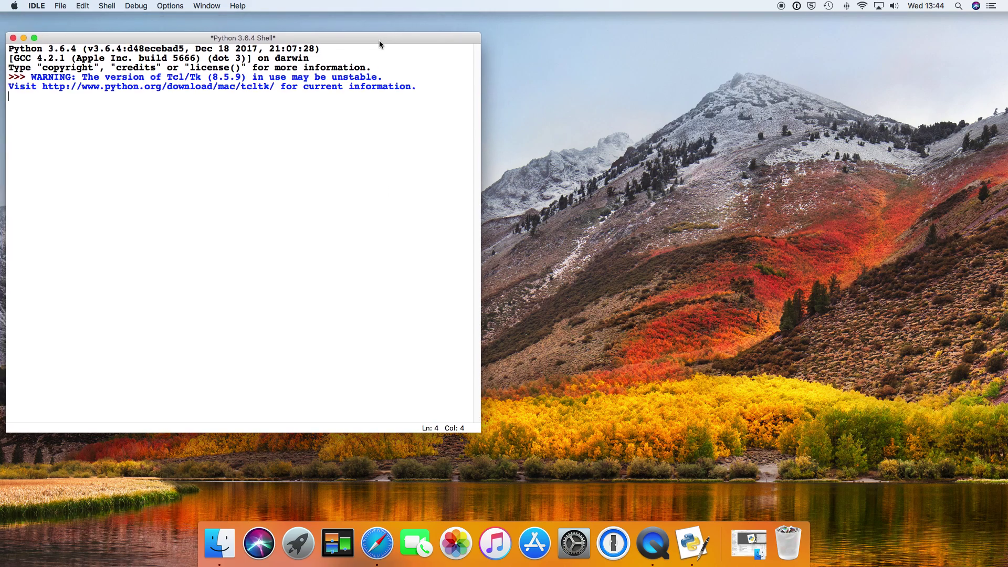
{"action": "left_click", "coordinate": [60, 6]}
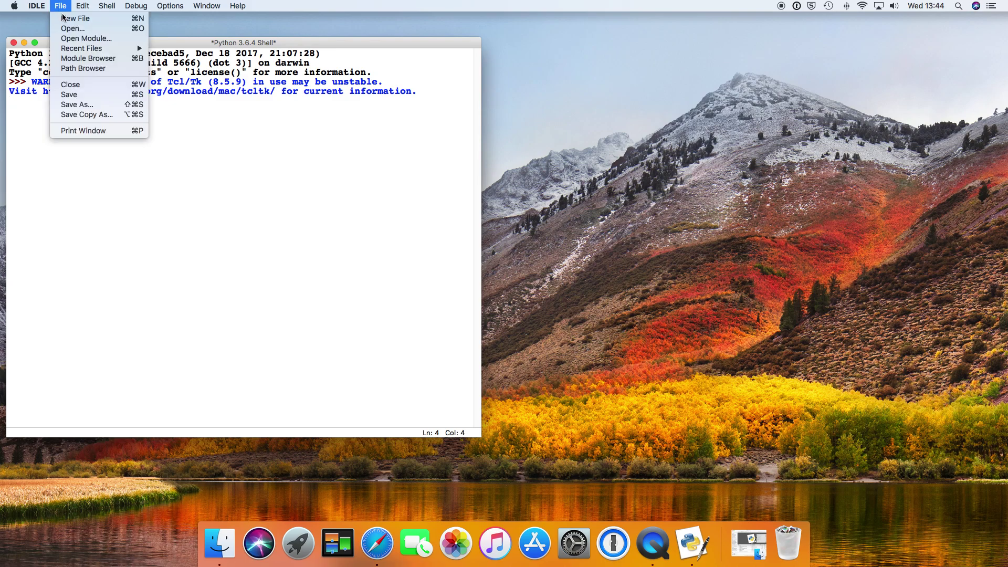
{"action": "left_click", "coordinate": [67, 18]}
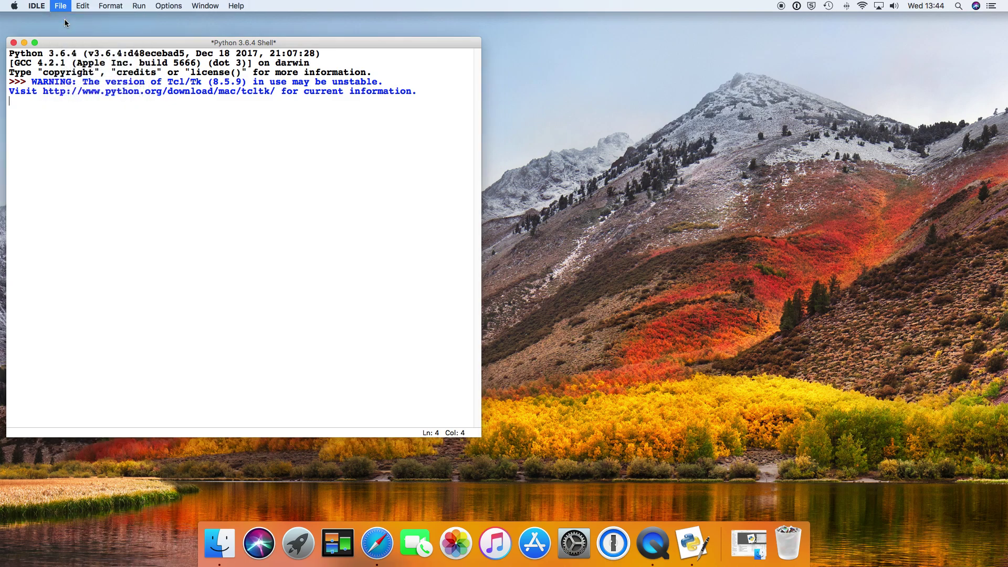
{"action": "left_click_drag", "start_coordinate": [248, 57], "coordinate": [684, 45]}
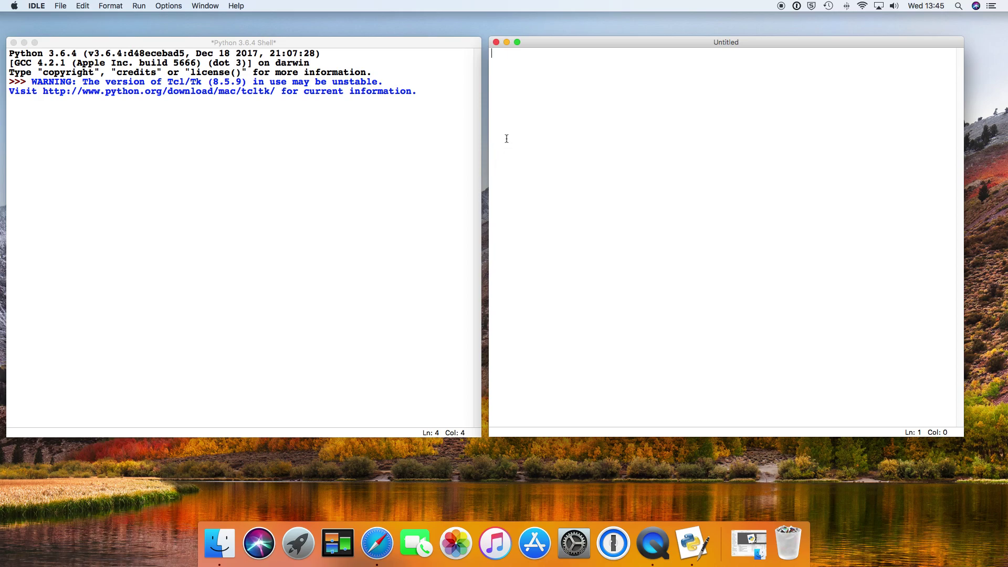
{"action": "type", "text": "print"}
{"action": "type", "text": "(\"Hello"}
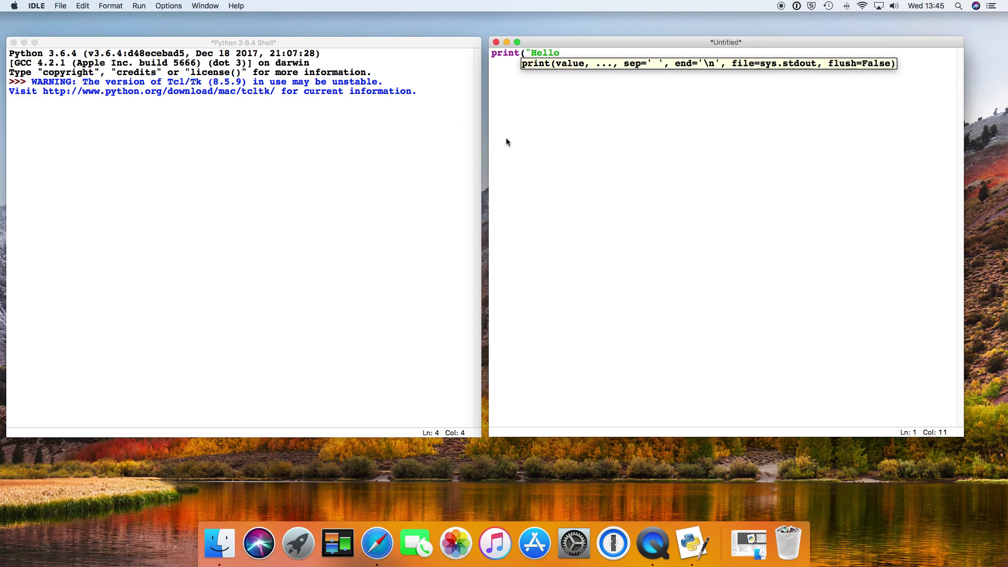
{"action": "type", "text": " Wior"}
Write print("Hello World") in the script, highlighting print and the "Hello World" string in turn.
{"action": "key", "text": "BackSpace"}
{"action": "key", "text": "BackSpace"}
{"action": "key", "text": "BackSpace"}
{"action": "type", "text": "orld\")"}
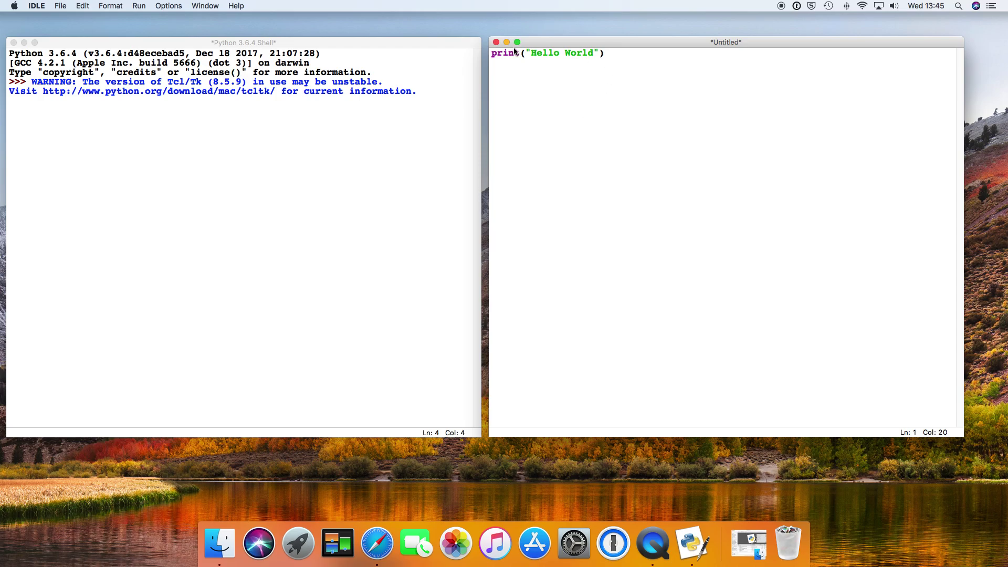
{"action": "left_click_drag", "start_coordinate": [493, 54], "coordinate": [520, 59]}
{"action": "left_click", "coordinate": [520, 60]}
{"action": "left_click_drag", "start_coordinate": [531, 53], "coordinate": [593, 53]}
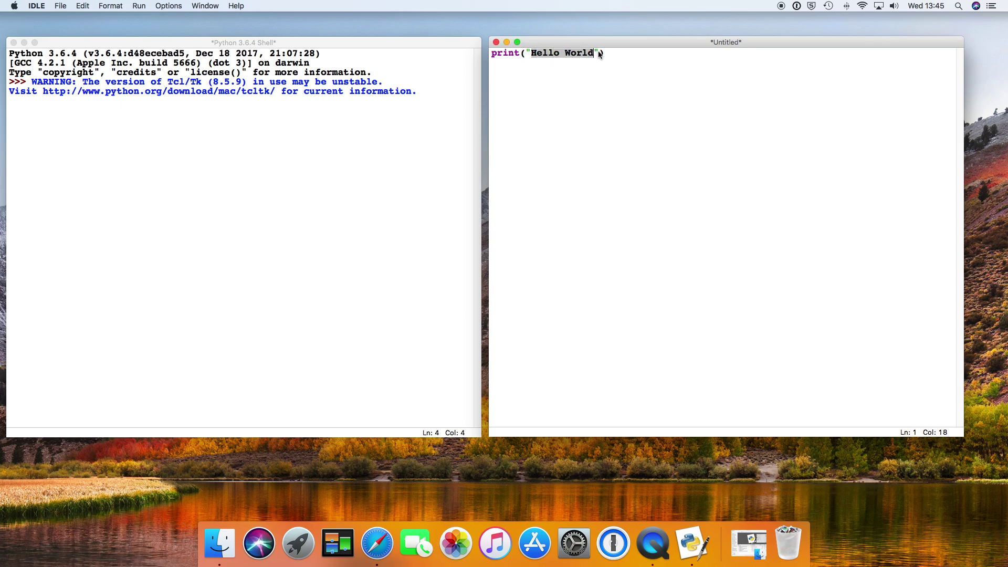
{"action": "left_click", "coordinate": [601, 59]}
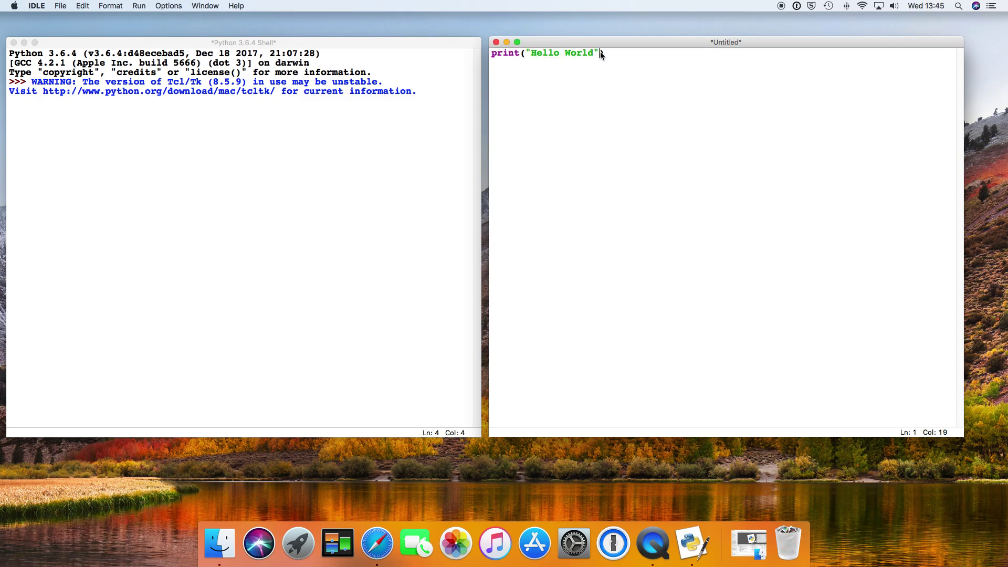
{"action": "left_click_drag", "start_coordinate": [529, 54], "coordinate": [523, 54]}
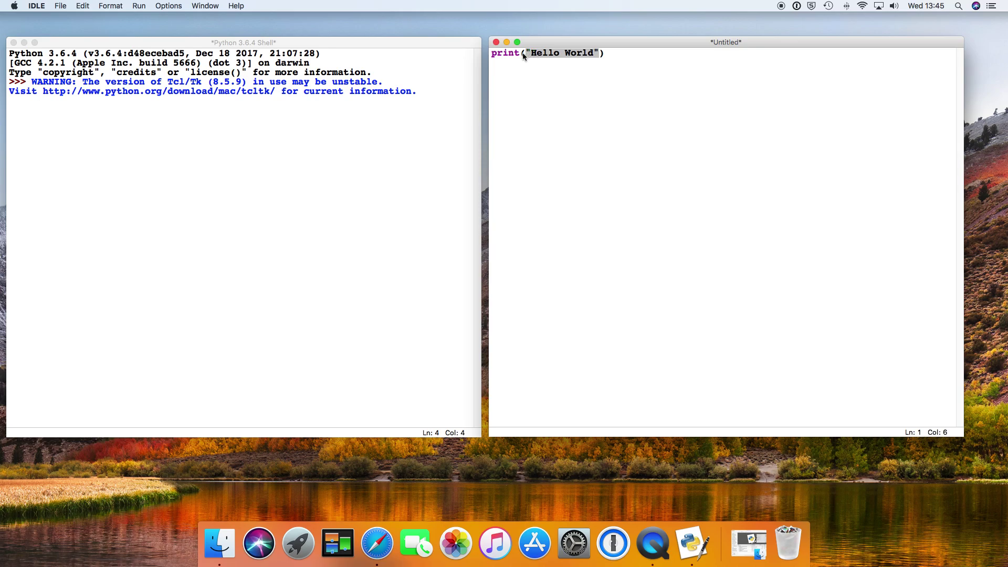
{"action": "key", "text": "End"}
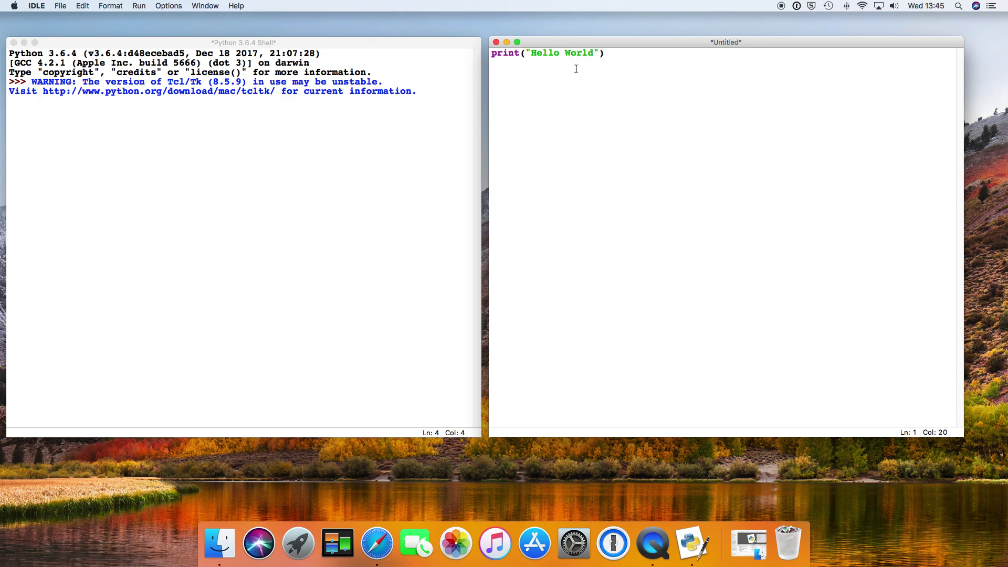
Run the script, saving it to the Desktop as hello_world.py so the shell prints Hello World.
{"action": "key", "text": "F5"}
{"action": "left_click", "coordinate": [806, 98]}
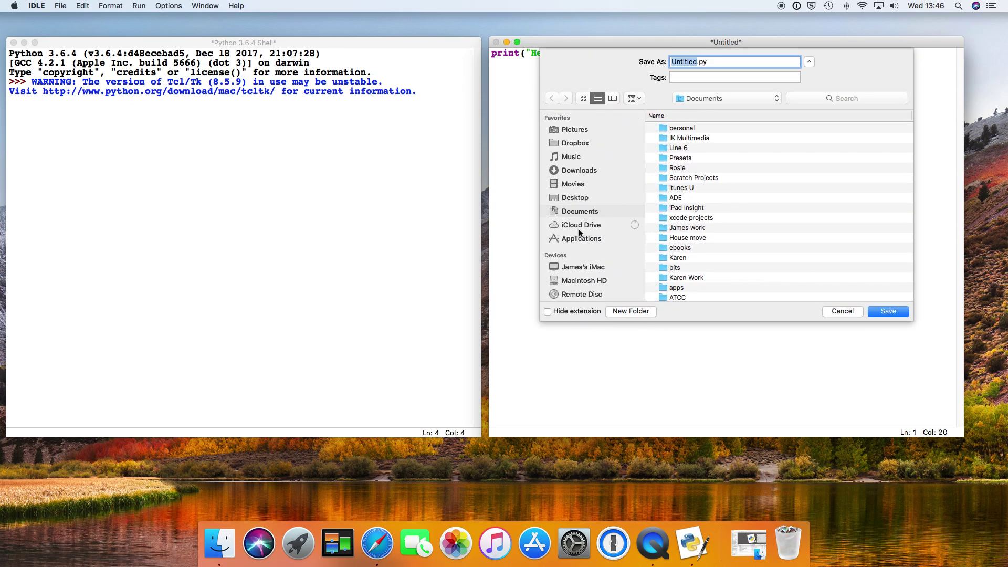
{"action": "left_click", "coordinate": [564, 198]}
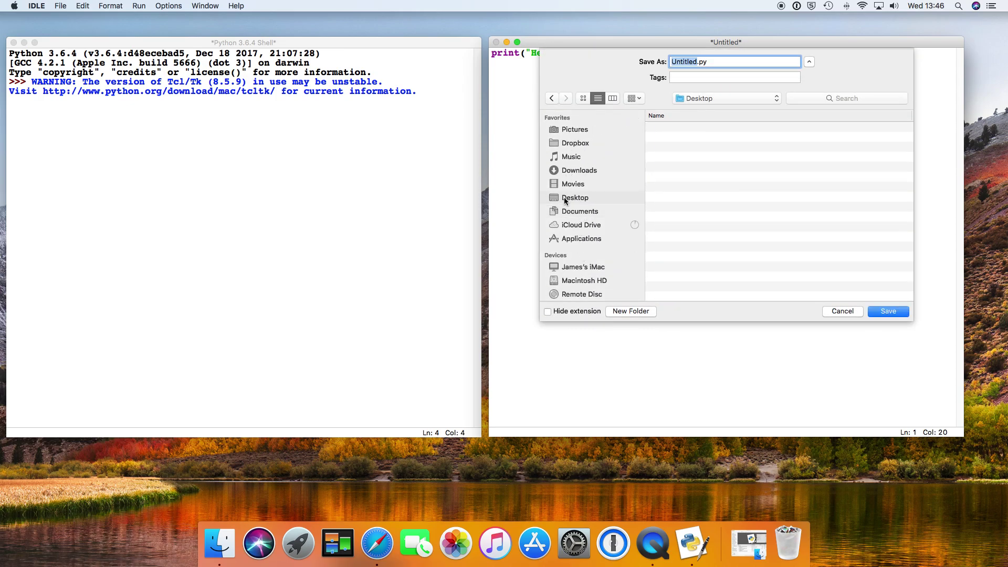
{"action": "type", "text": "hello_world"}
{"action": "key", "text": "Return"}
{"action": "key", "text": "Return"}
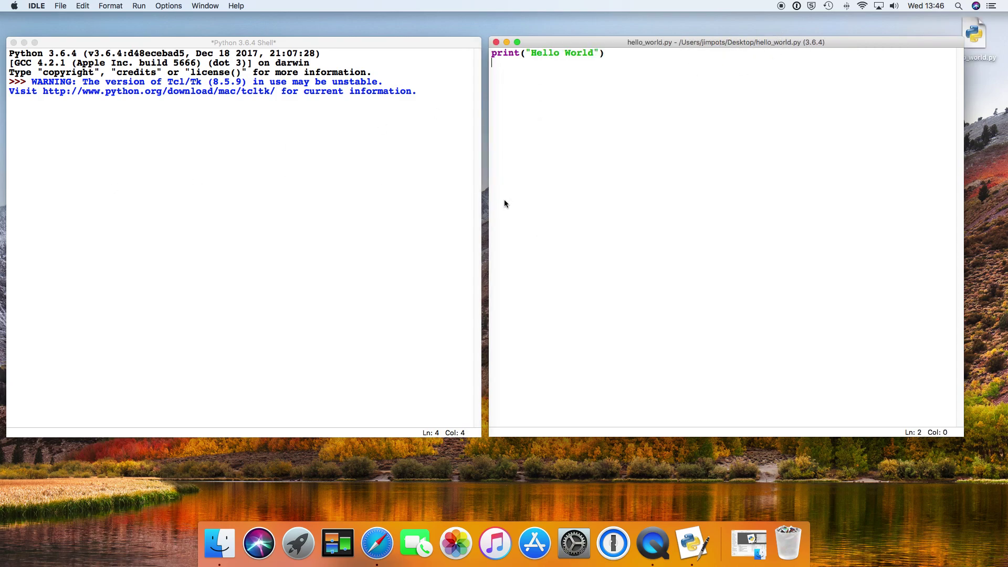
{"action": "key", "text": "F5"}
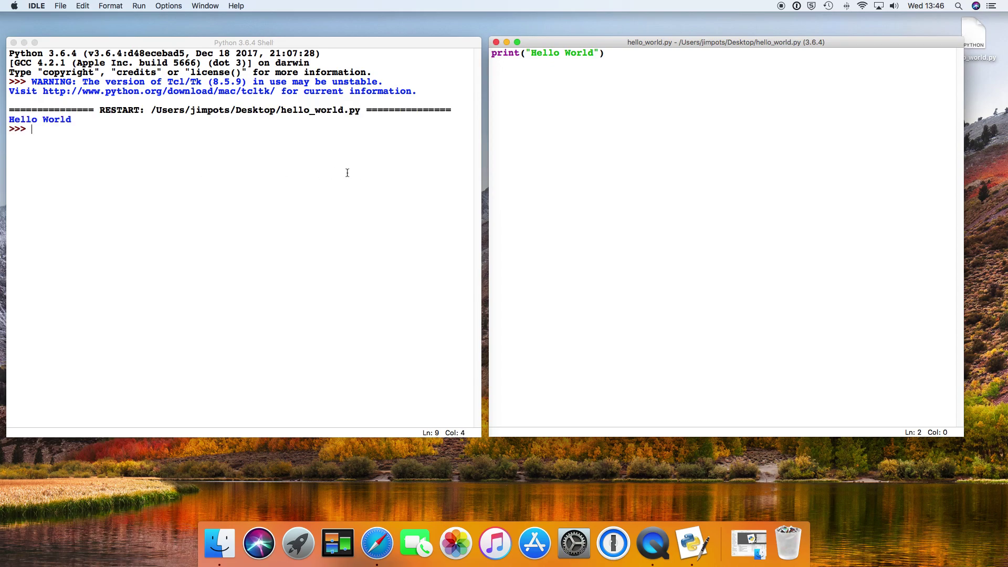
{"action": "left_click", "coordinate": [619, 55]}
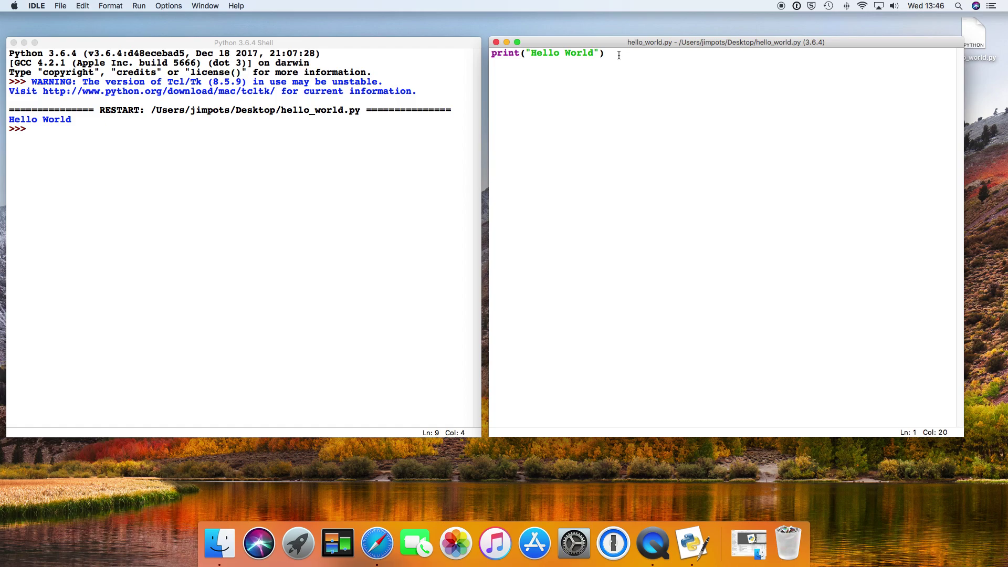
Add print("Happy Monday!") on line 2 and run the saved script.
{"action": "key", "text": "Return"}
{"action": "type", "text": "print"}
{"action": "type", "text": "(\""}
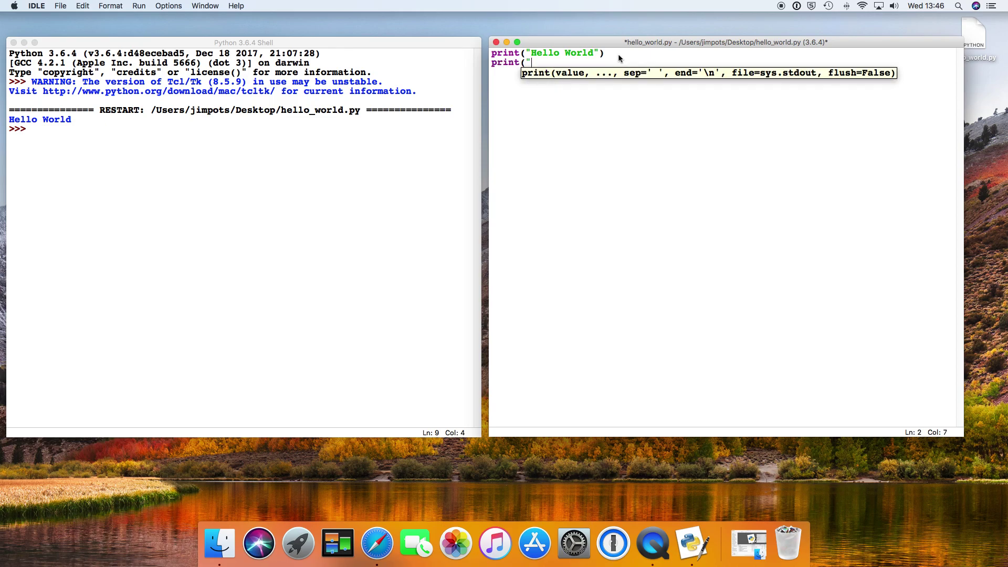
{"action": "type", "text": "Happy Monday!"}
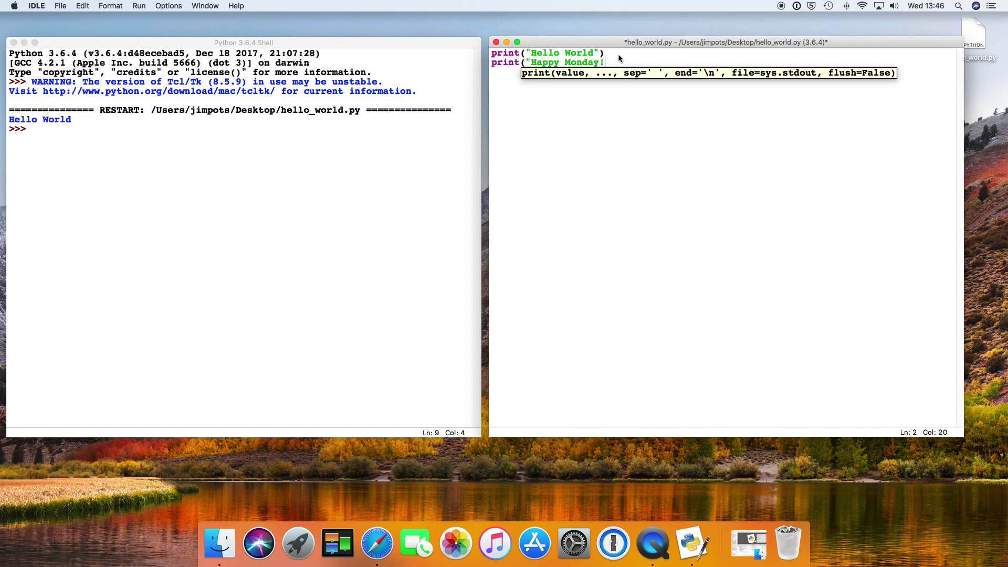
{"action": "type", "text": "\")"}
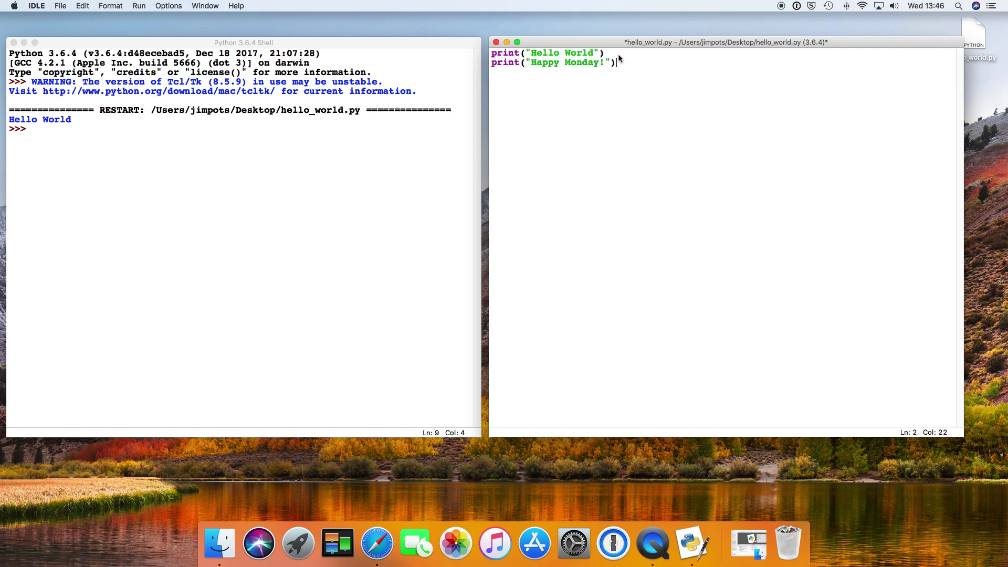
{"action": "key", "text": "F5"}
{"action": "key", "text": "Return"}
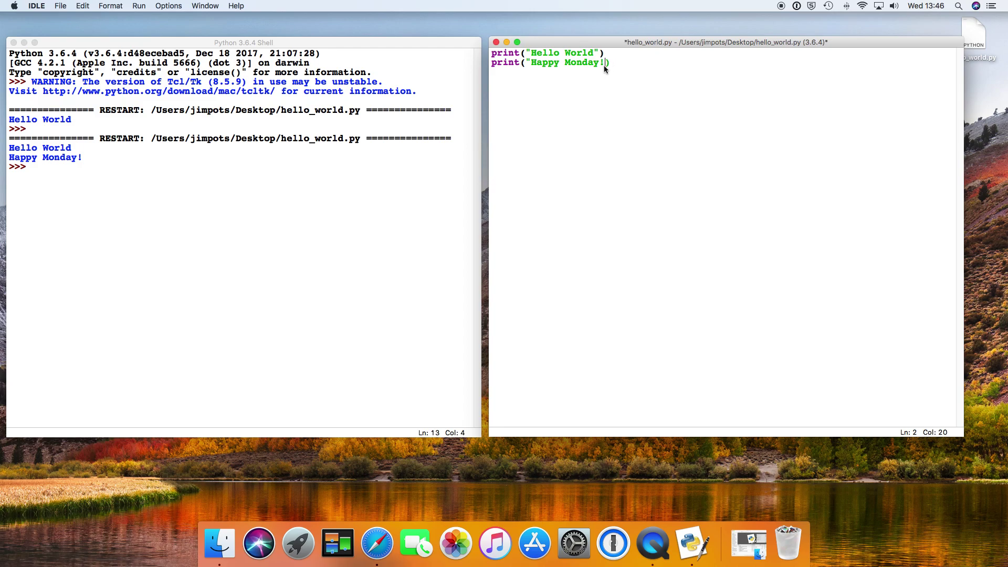
Run the broken script and dismiss the 'EOL while scanning string literal' error.
{"action": "key", "text": "F5"}
{"action": "key", "text": "Return"}
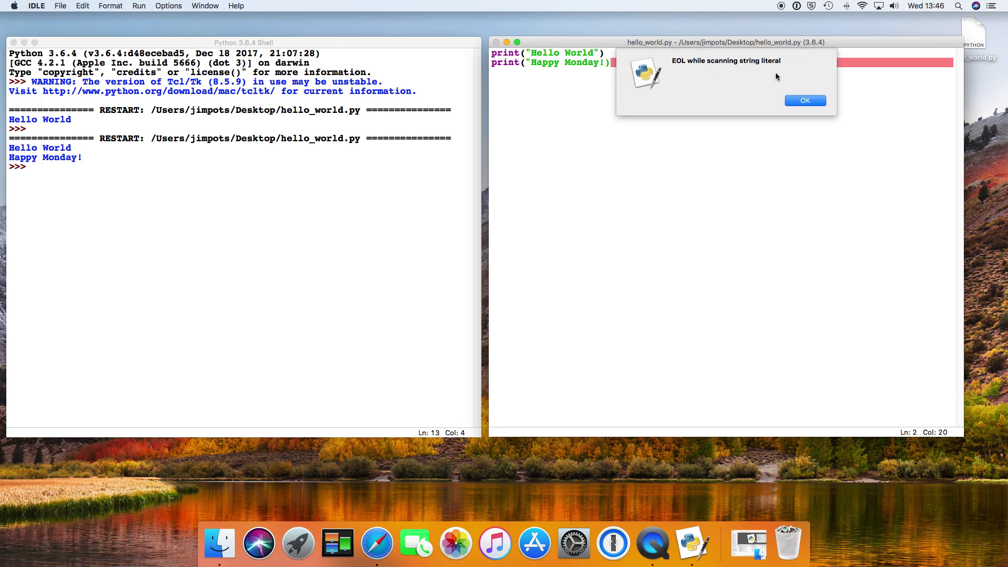
{"action": "left_click", "coordinate": [794, 100]}
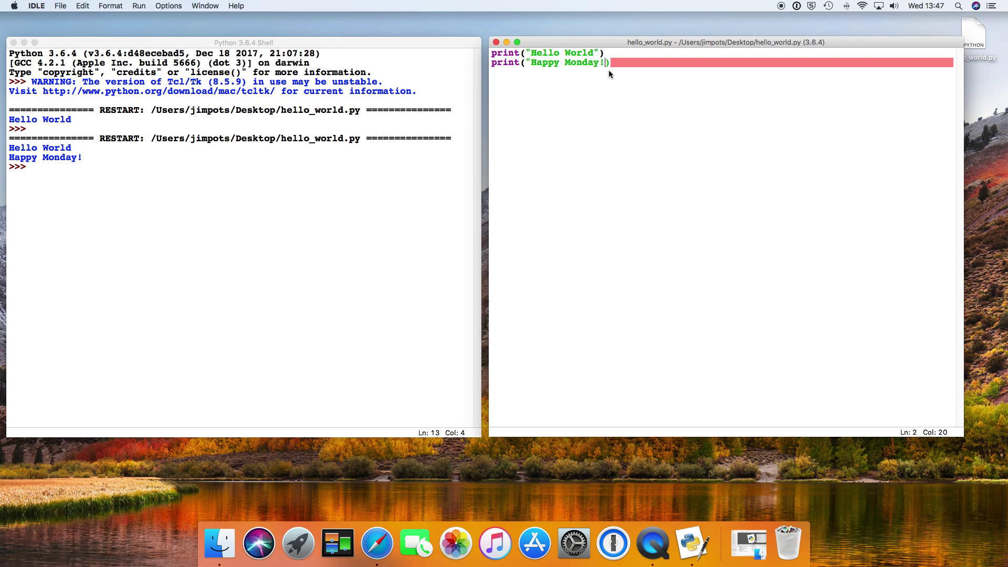
{"action": "type", "text": "\""}
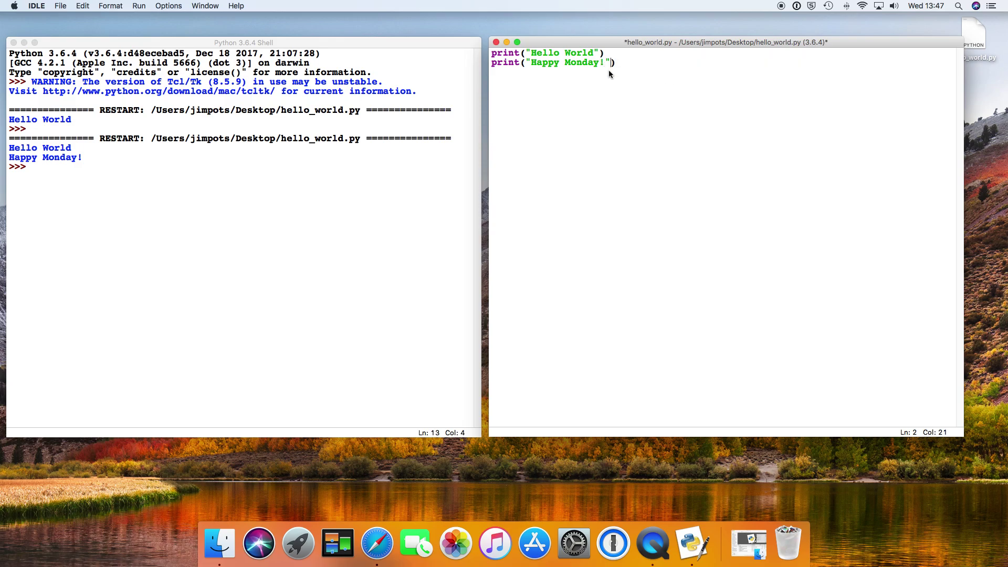
Restore the closing quote and rerun so the shell prints Hello World and Happy Monday!
{"action": "key", "text": "F5"}
{"action": "key", "text": "Return"}
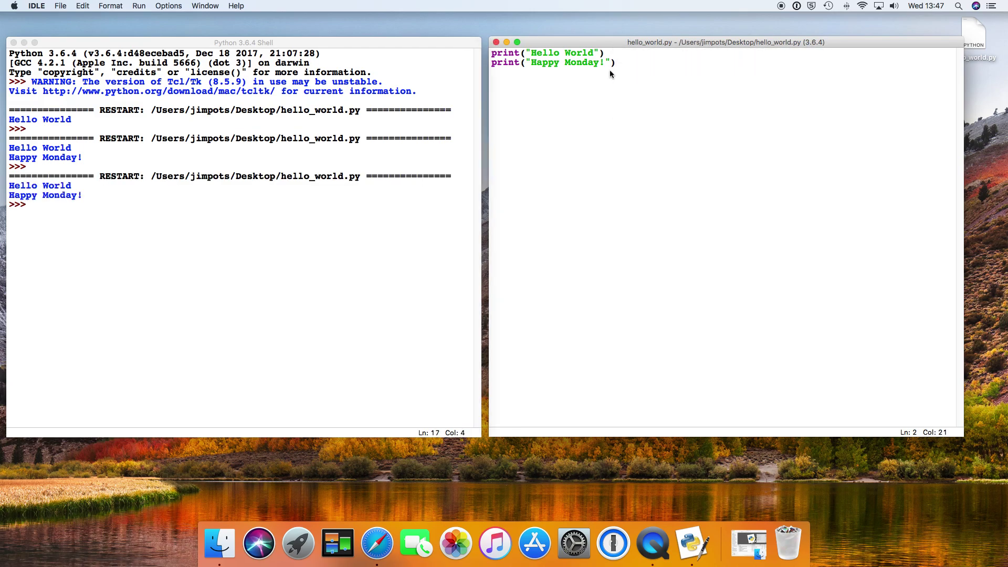
{"action": "left_click", "coordinate": [618, 66]}
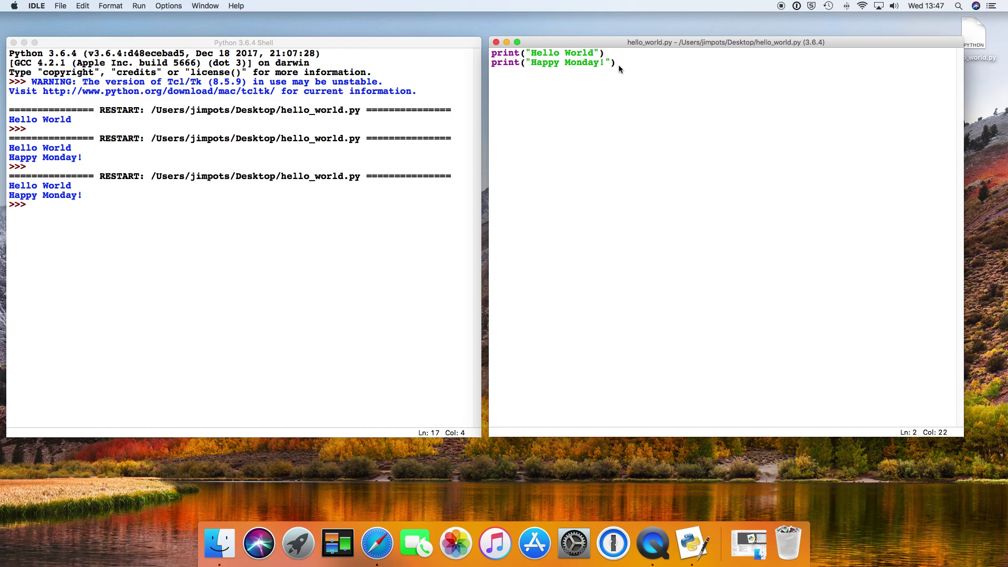